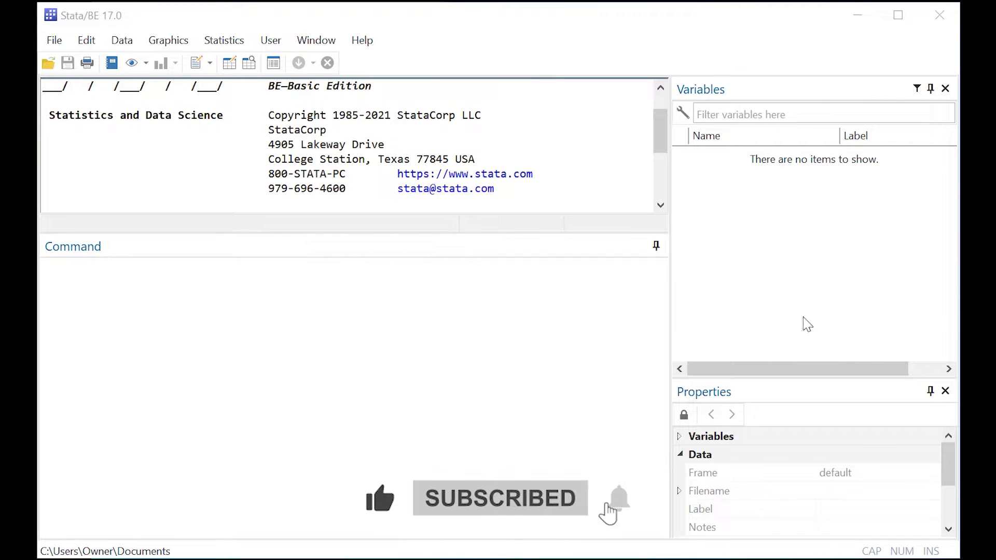
- Load the 1978 automobile example data with 'sysuse auto'
{"action": "left_click", "coordinate": [431, 303]}
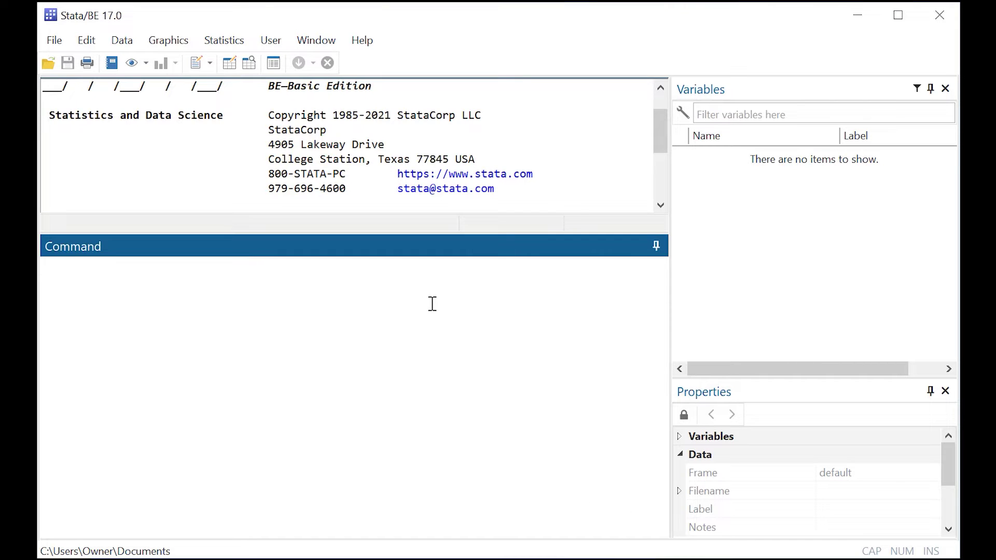
{"action": "type", "text": "sysuse auto"}
{"action": "key", "text": "Return"}
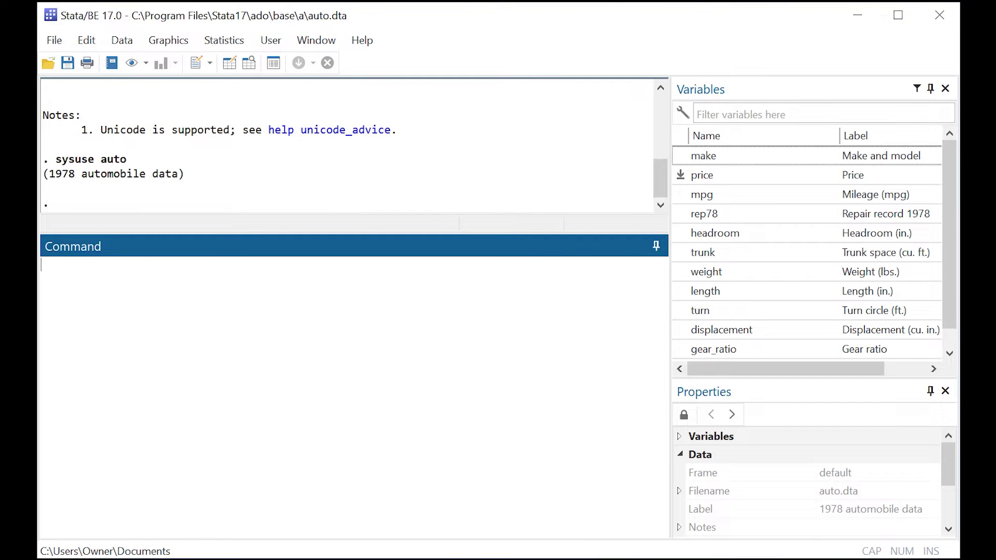
- Run 'describe' and scroll through the variable descriptions of auto.dta
{"action": "left_click", "coordinate": [265, 314]}
{"action": "type", "text": "describe"}
{"action": "key", "text": "Return"}
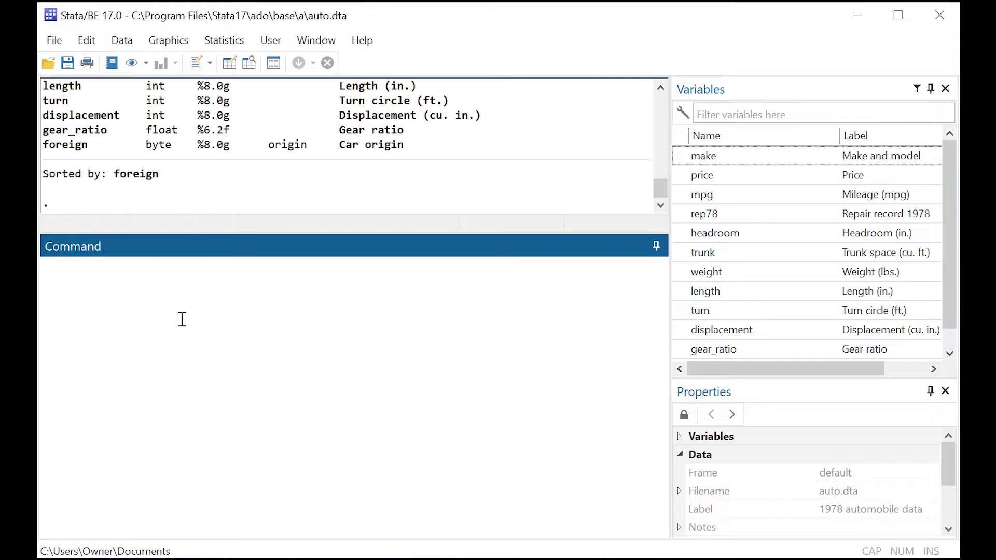
{"action": "scroll", "coordinate": [488, 136], "scroll_direction": "up", "scroll_amount": 4}
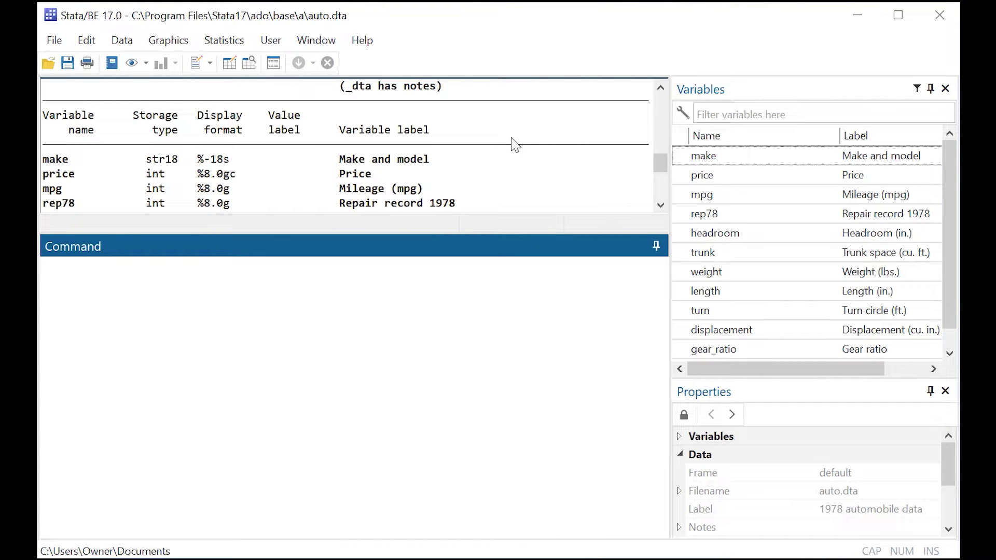
{"action": "scroll", "coordinate": [531, 144], "scroll_direction": "down", "scroll_amount": 1}
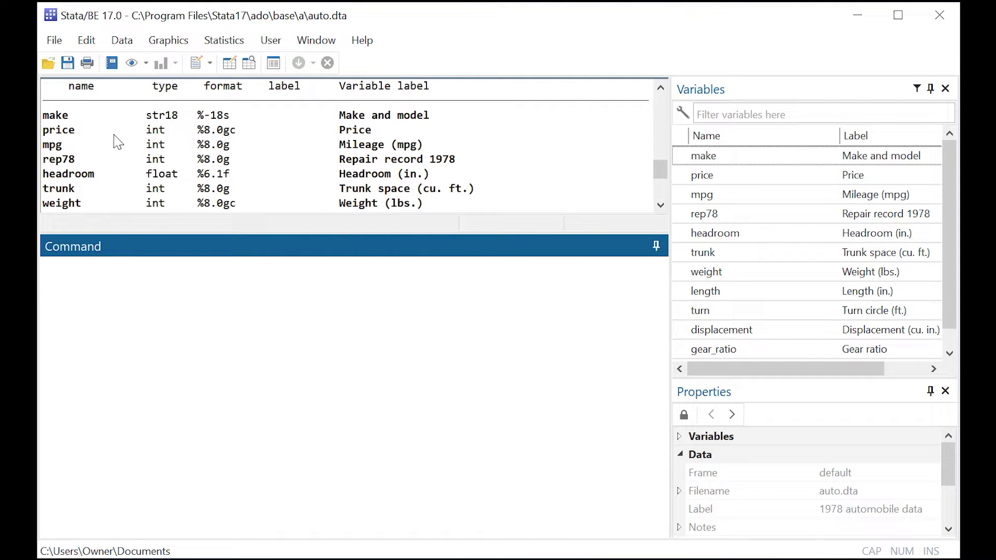
{"action": "scroll", "coordinate": [107, 140], "scroll_direction": "down", "scroll_amount": 1}
{"action": "scroll", "coordinate": [104, 143], "scroll_direction": "down", "scroll_amount": 2}
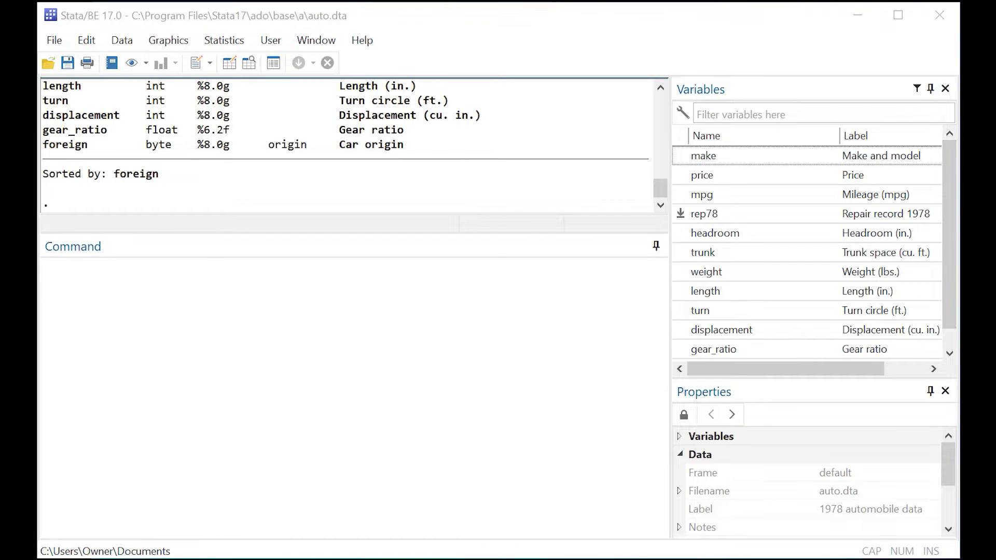
- Paste 'by foreign, sort: sum price, detail', highlighting the by prefix and the sum price part
{"action": "left_click", "coordinate": [240, 288]}
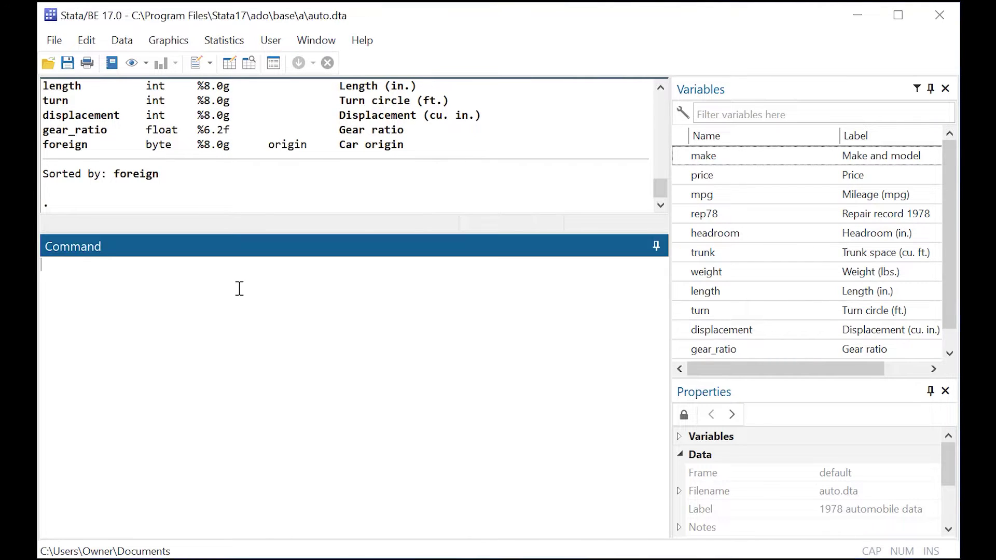
{"action": "type", "text": "by foreign, sort: sum price, detail"}
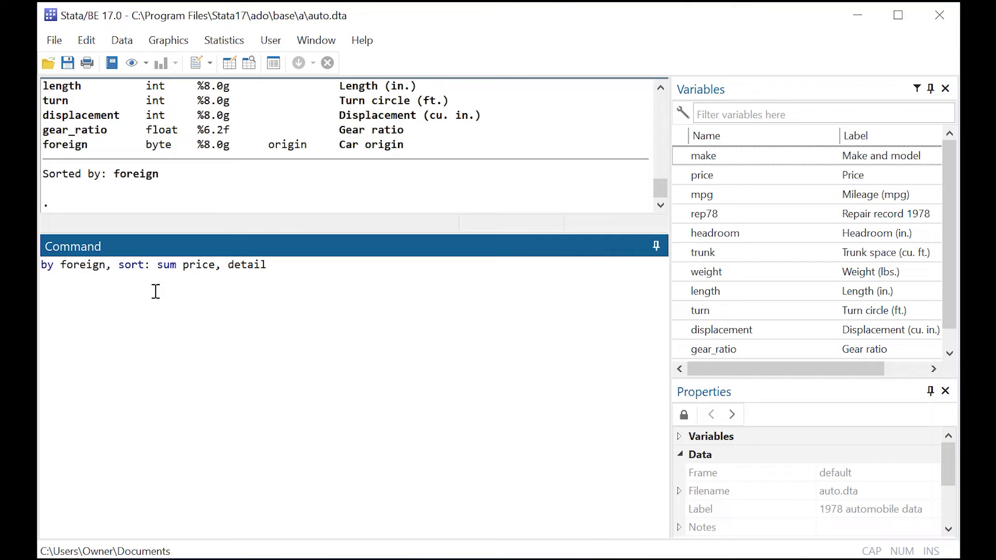
{"action": "double_click", "coordinate": [48, 265]}
{"action": "left_click", "coordinate": [151, 266]}
{"action": "left_click_drag", "start_coordinate": [156, 267], "coordinate": [209, 266]}
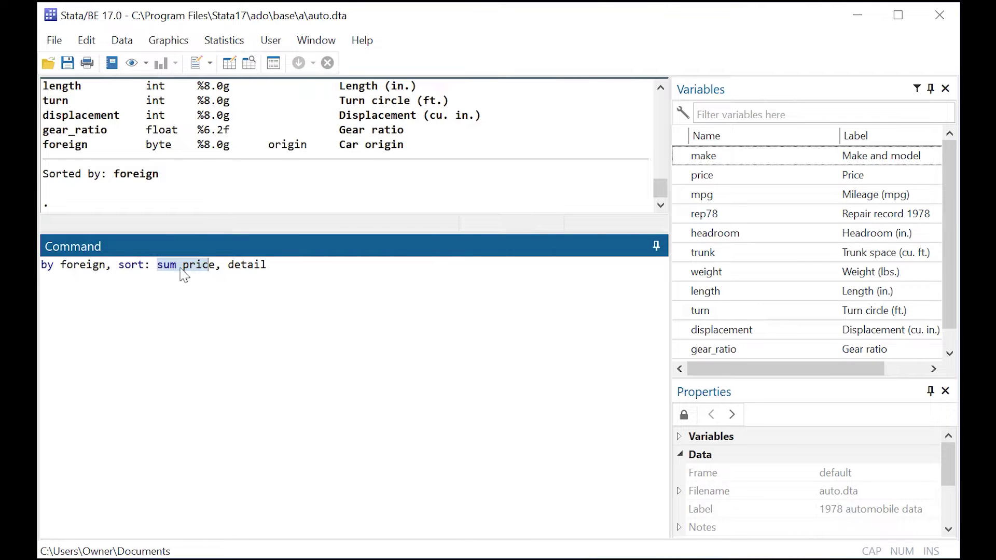
{"action": "left_click", "coordinate": [279, 268]}
- Run the by-origin price summary, enlarge the Results area and mark the Domestic group heading
{"action": "key", "text": "Return"}
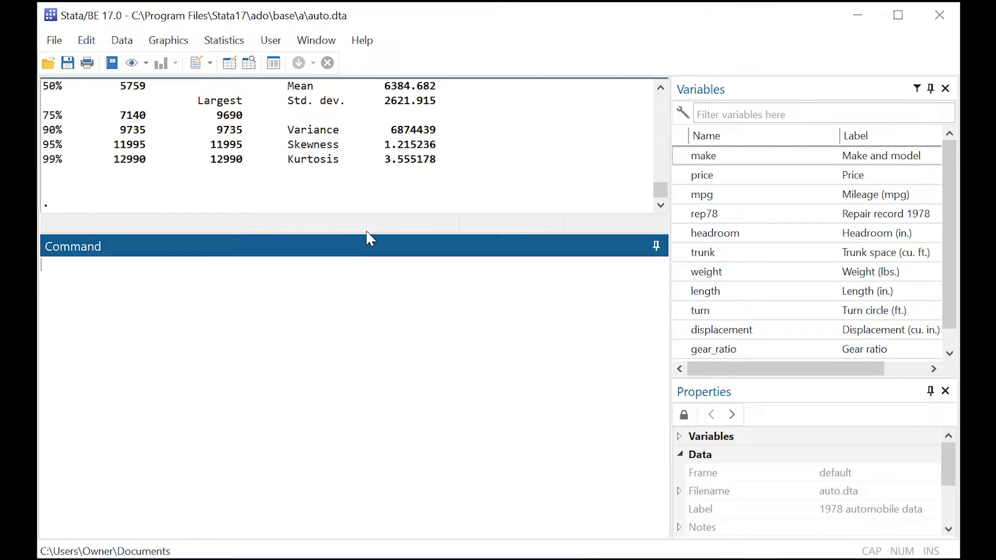
{"action": "left_click_drag", "start_coordinate": [367, 232], "coordinate": [338, 371]}
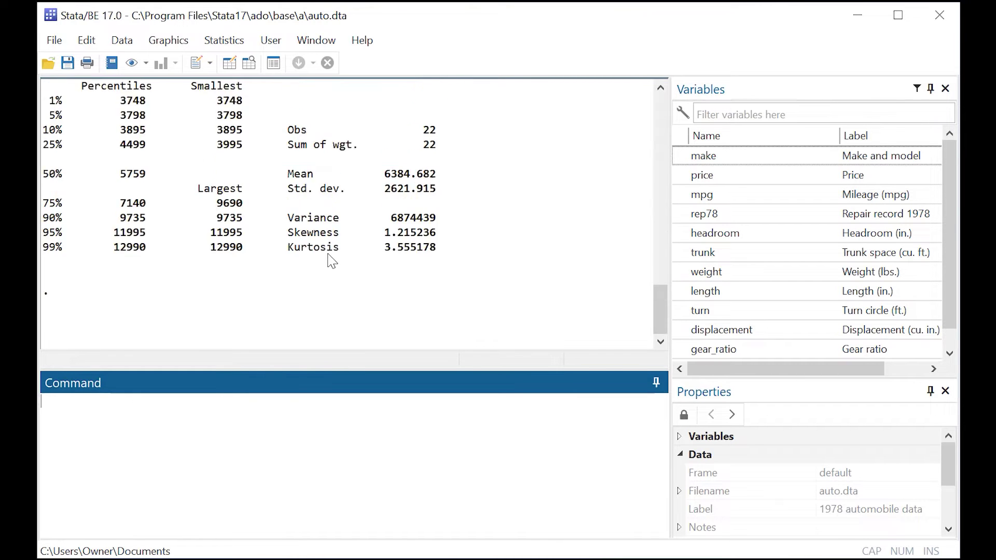
{"action": "scroll", "coordinate": [332, 259], "scroll_direction": "up", "scroll_amount": 10}
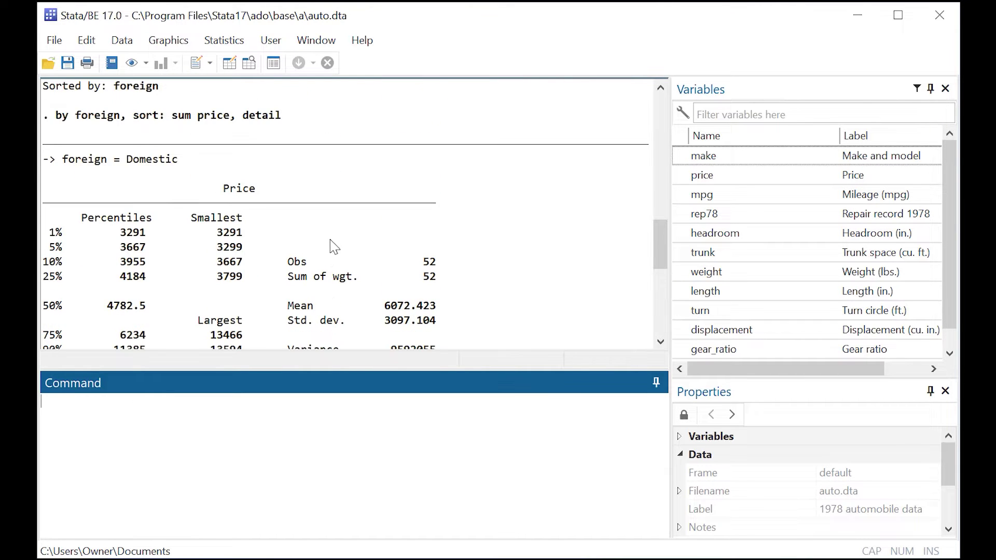
{"action": "left_click_drag", "start_coordinate": [179, 160], "coordinate": [70, 165]}
{"action": "scroll", "coordinate": [308, 209], "scroll_direction": "down", "scroll_amount": 5}
{"action": "left_click_drag", "start_coordinate": [174, 205], "coordinate": [63, 208]}
- Scroll between the Domestic and Foreign price tables to compare means, marking Foreign's 6384.682
{"action": "scroll", "coordinate": [290, 198], "scroll_direction": "up", "scroll_amount": 6}
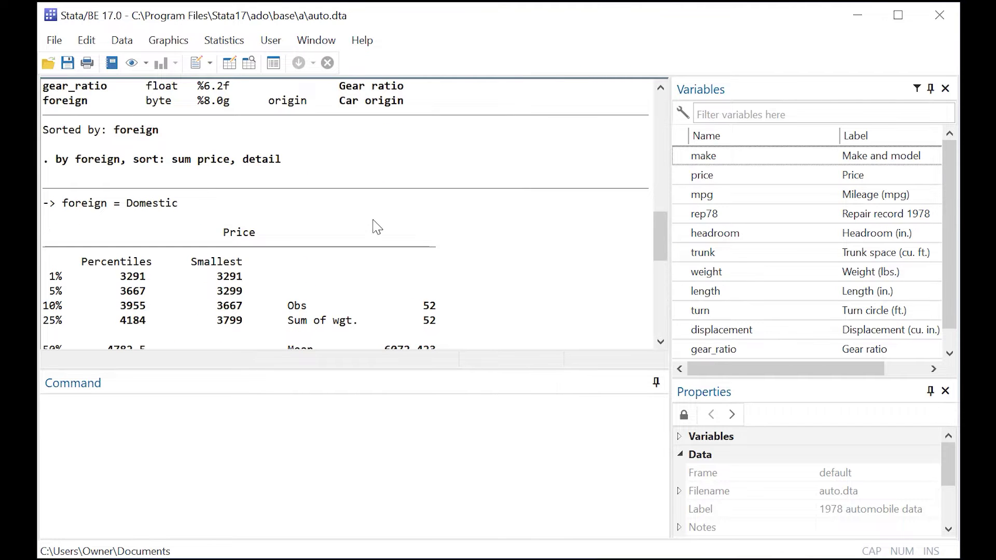
{"action": "scroll", "coordinate": [376, 227], "scroll_direction": "down", "scroll_amount": 3}
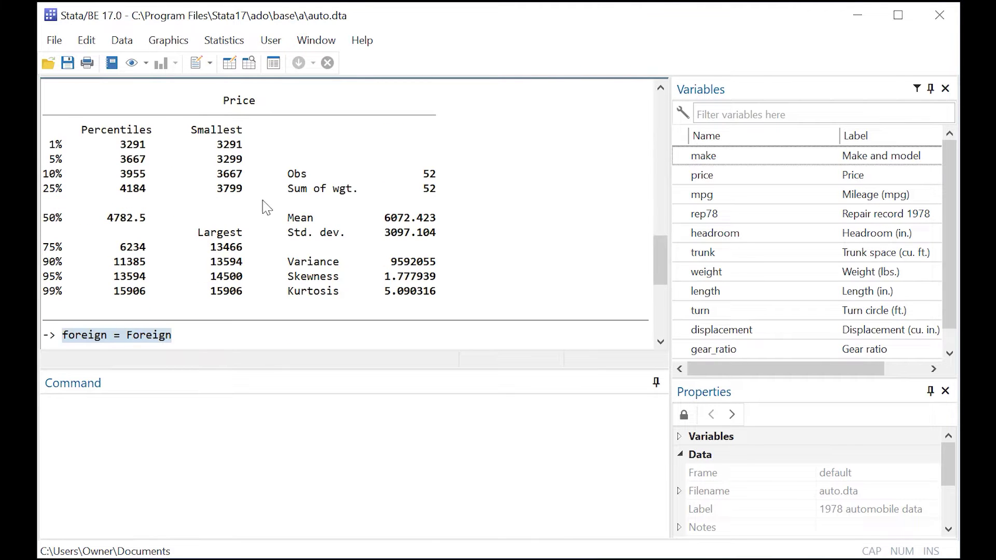
{"action": "scroll", "coordinate": [295, 208], "scroll_direction": "down", "scroll_amount": 1}
{"action": "scroll", "coordinate": [402, 203], "scroll_direction": "down", "scroll_amount": 4}
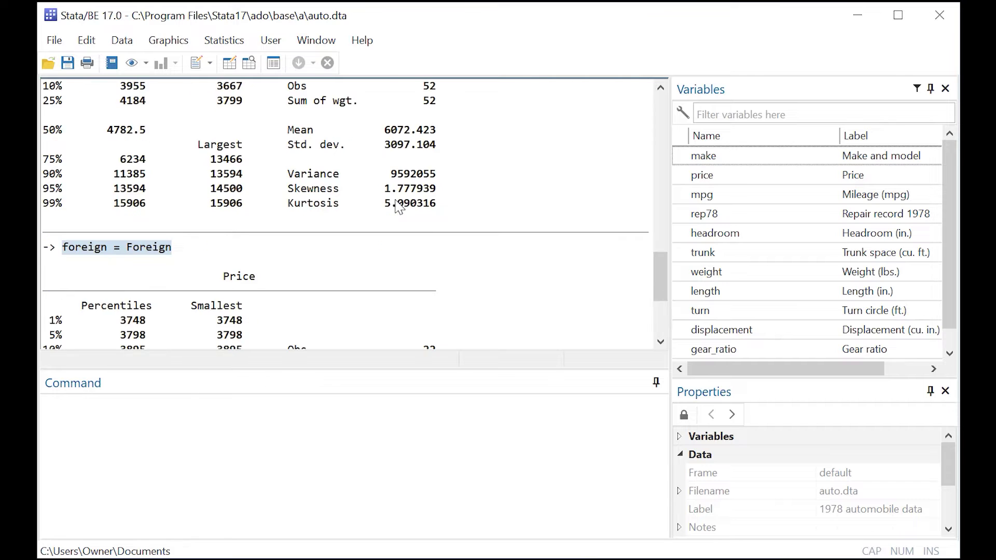
{"action": "scroll", "coordinate": [369, 216], "scroll_direction": "up", "scroll_amount": 4}
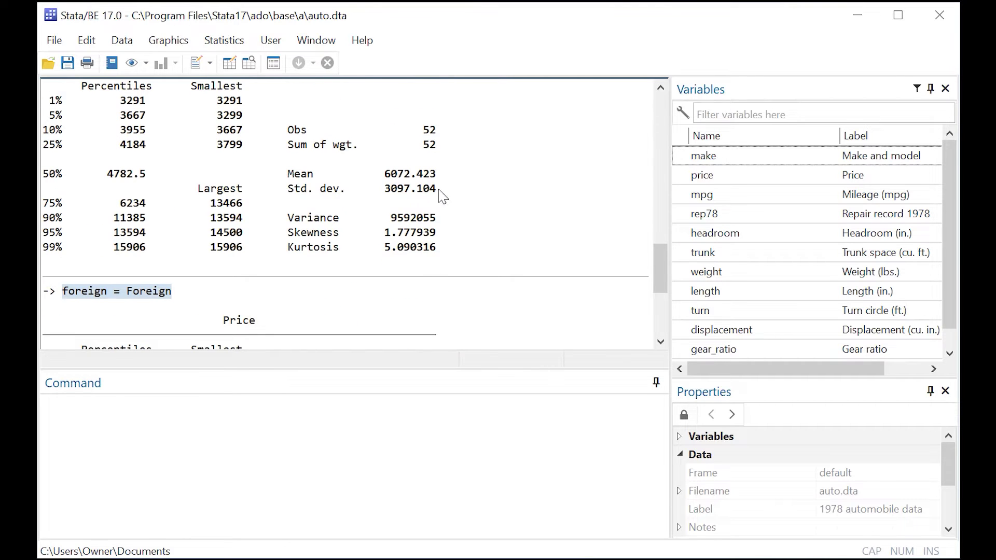
{"action": "scroll", "coordinate": [439, 179], "scroll_direction": "up", "scroll_amount": 1}
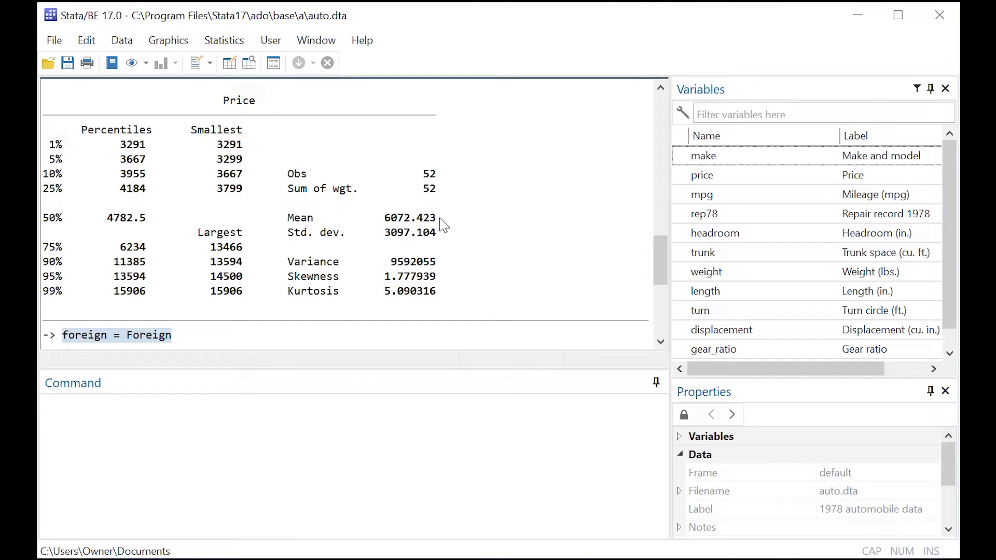
{"action": "left_click_drag", "start_coordinate": [440, 220], "coordinate": [384, 219]}
{"action": "scroll", "coordinate": [449, 240], "scroll_direction": "up", "scroll_amount": 2}
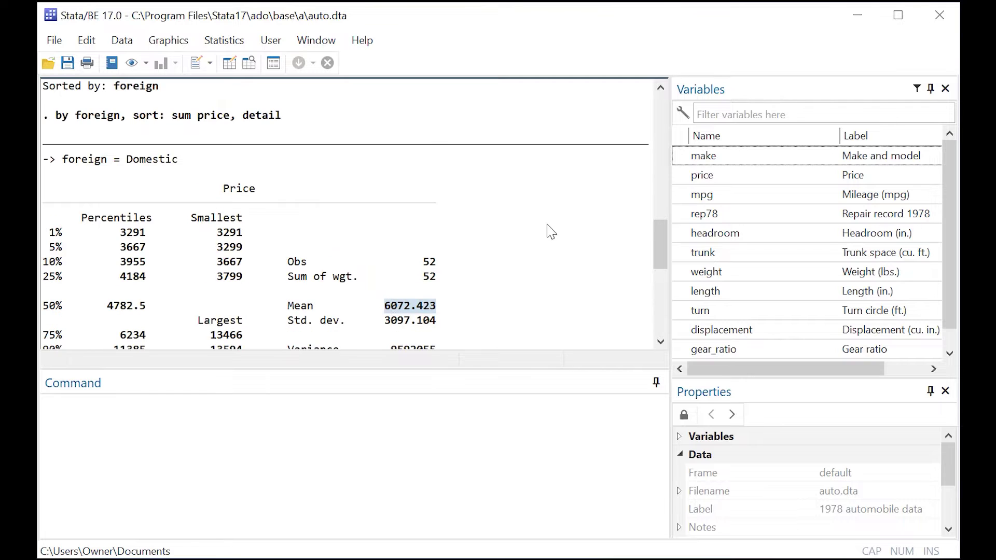
{"action": "scroll", "coordinate": [550, 232], "scroll_direction": "down", "scroll_amount": 1}
{"action": "scroll", "coordinate": [567, 230], "scroll_direction": "down", "scroll_amount": 7}
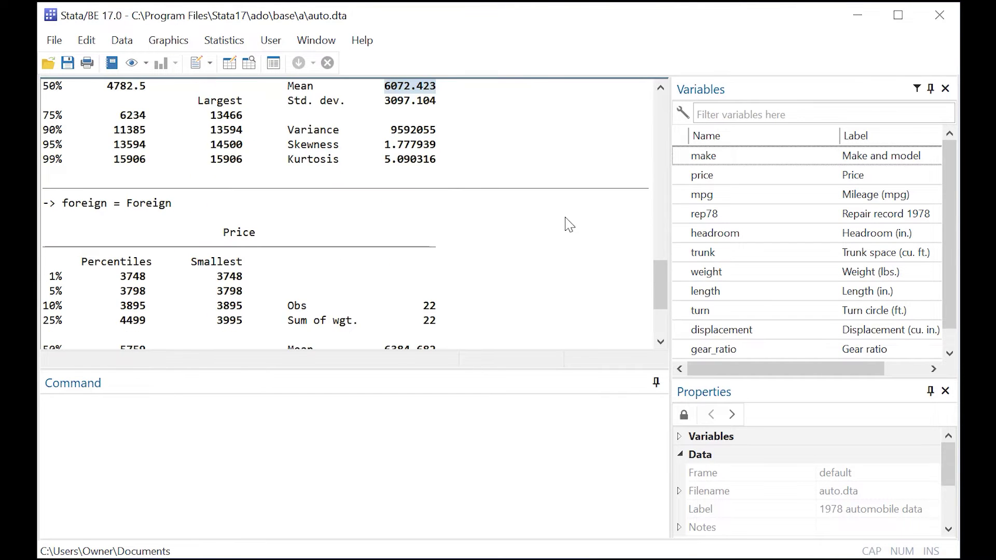
{"action": "left_click_drag", "start_coordinate": [441, 270], "coordinate": [380, 265]}
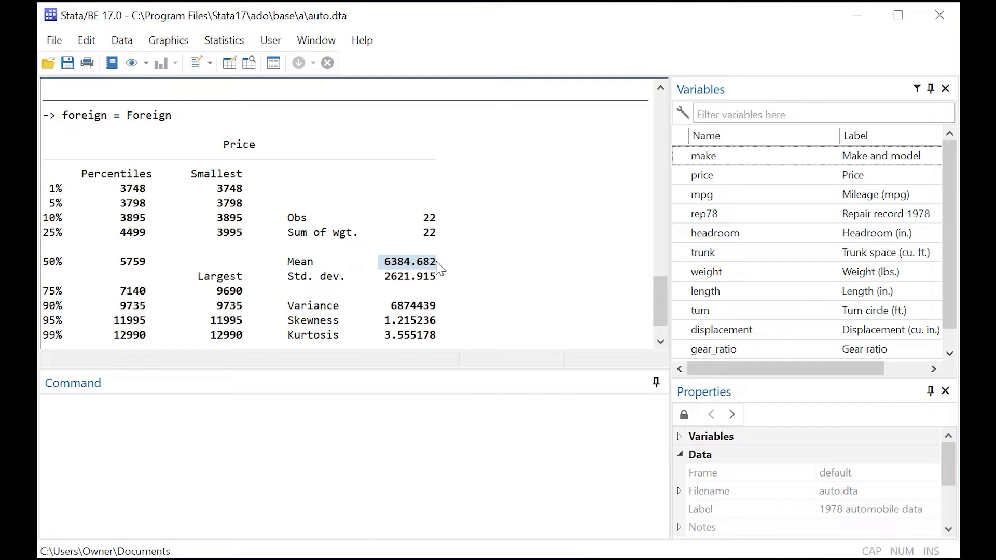
{"action": "scroll", "coordinate": [418, 228], "scroll_direction": "down", "scroll_amount": 1}
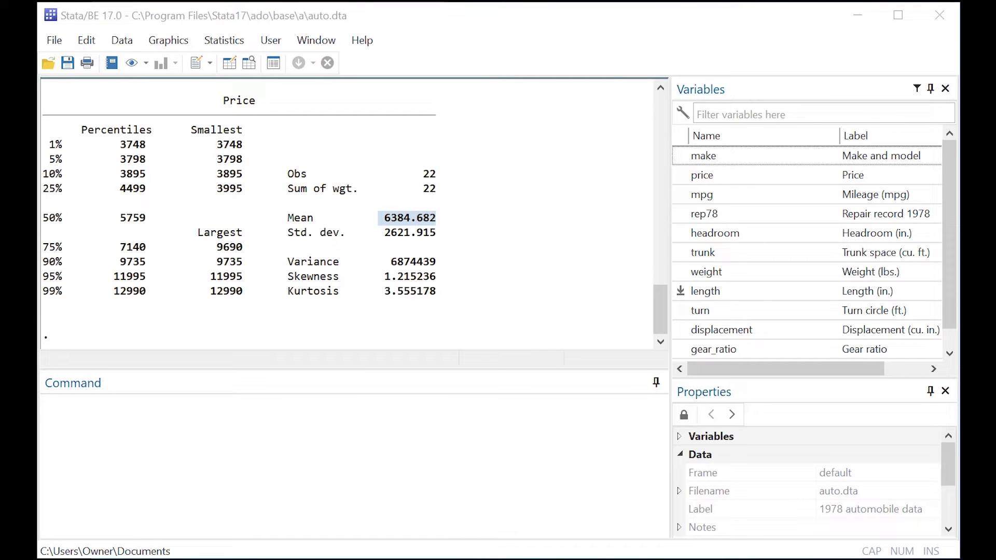
- Paste and run the detailed price and mpg summary by foreign origin
{"action": "left_click", "coordinate": [434, 400]}
{"action": "type", "text": "by foreign, sort: sum price mpg, detail"}
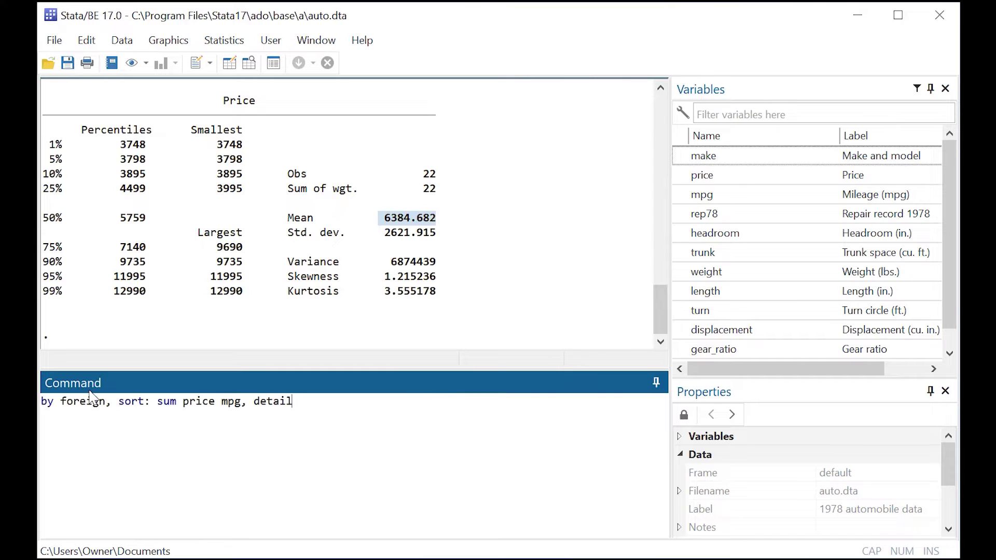
{"action": "left_click_drag", "start_coordinate": [182, 400], "coordinate": [212, 404]}
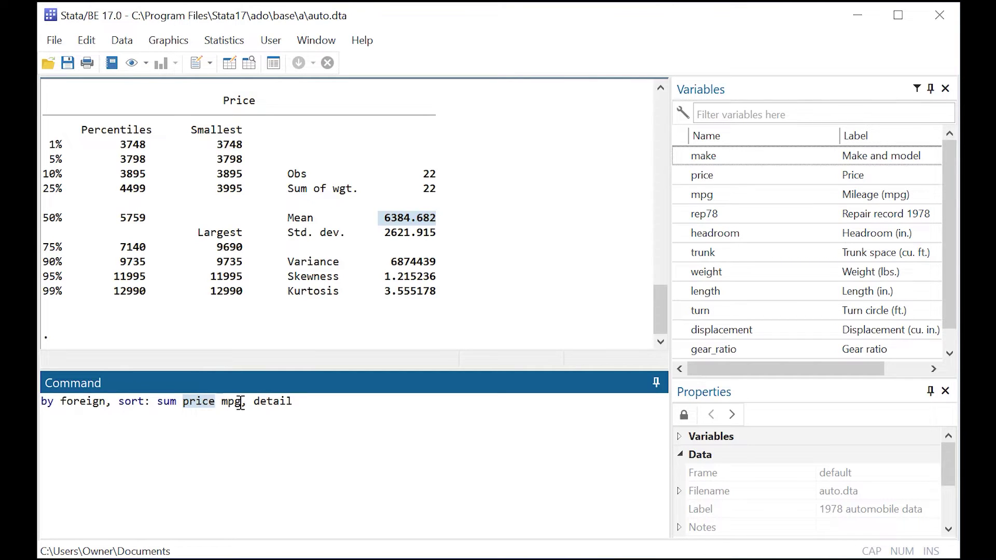
{"action": "left_click", "coordinate": [453, 400]}
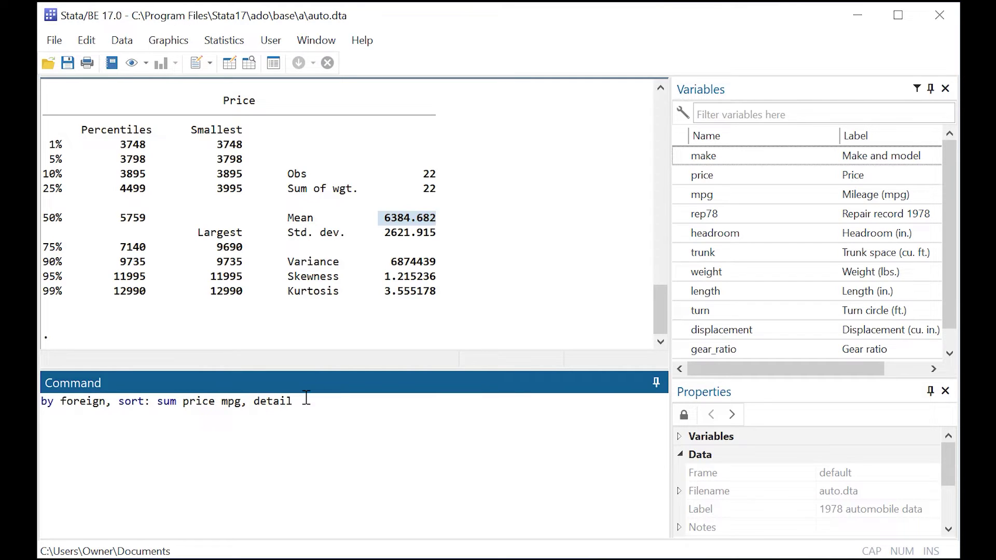
{"action": "key", "text": "Return"}
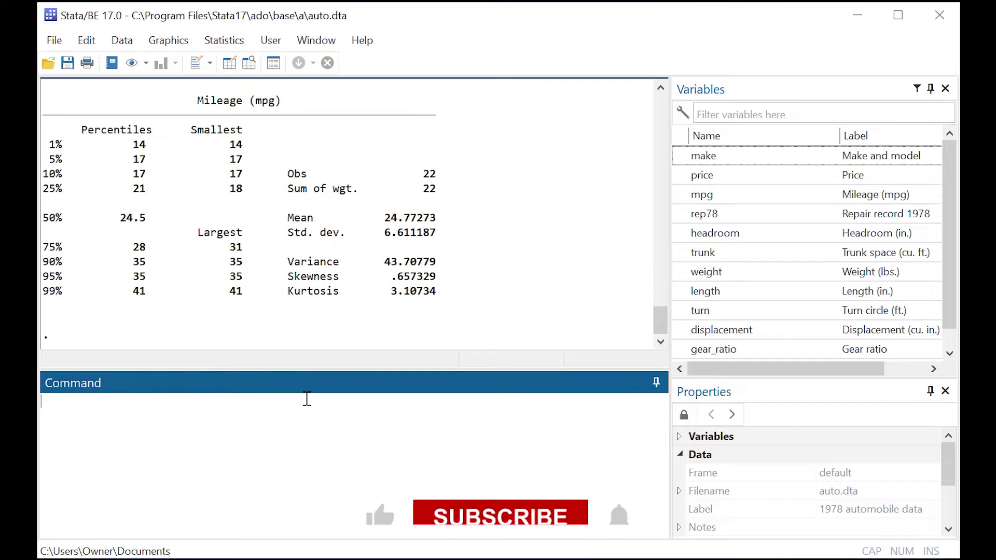
- Scroll through the output to the Foreign mpg summary, with a mean of 24.77273
{"action": "scroll", "coordinate": [495, 267], "scroll_direction": "up", "scroll_amount": 14}
{"action": "scroll", "coordinate": [499, 265], "scroll_direction": "up", "scroll_amount": 5}
{"action": "scroll", "coordinate": [264, 158], "scroll_direction": "down", "scroll_amount": 4}
{"action": "scroll", "coordinate": [280, 210], "scroll_direction": "up", "scroll_amount": 5}
{"action": "left_click_drag", "start_coordinate": [180, 160], "coordinate": [126, 161]}
{"action": "scroll", "coordinate": [254, 193], "scroll_direction": "down", "scroll_amount": 5}
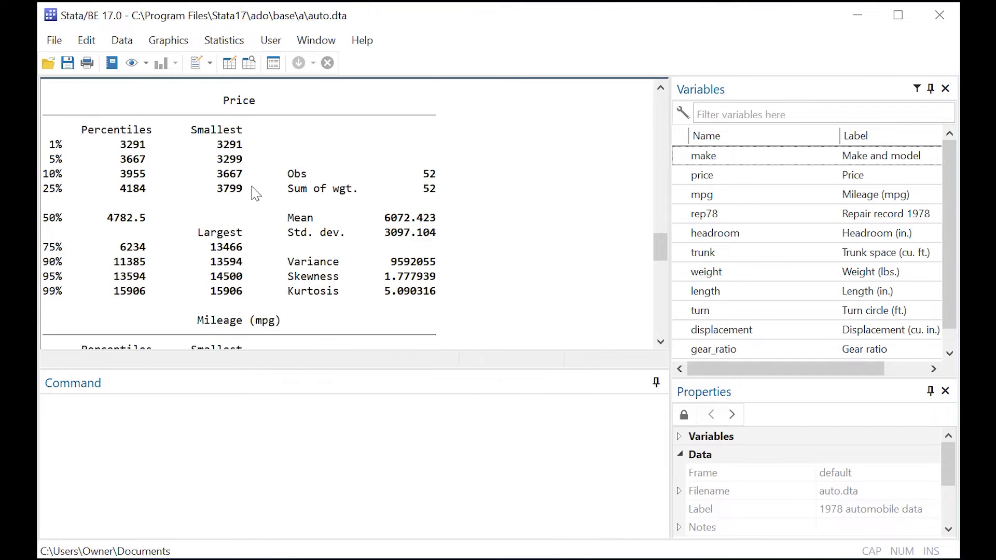
{"action": "scroll", "coordinate": [260, 192], "scroll_direction": "down", "scroll_amount": 5}
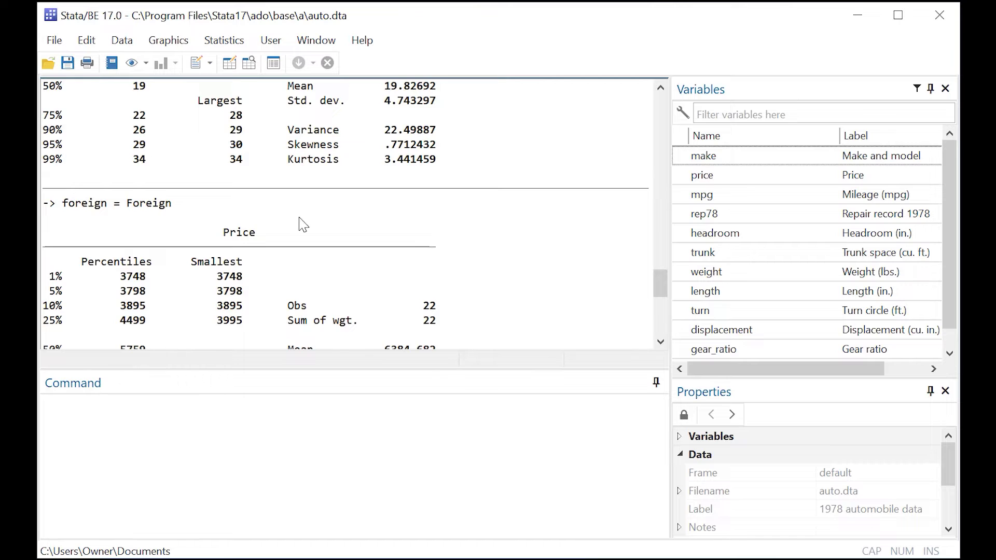
{"action": "scroll", "coordinate": [299, 221], "scroll_direction": "down", "scroll_amount": 6}
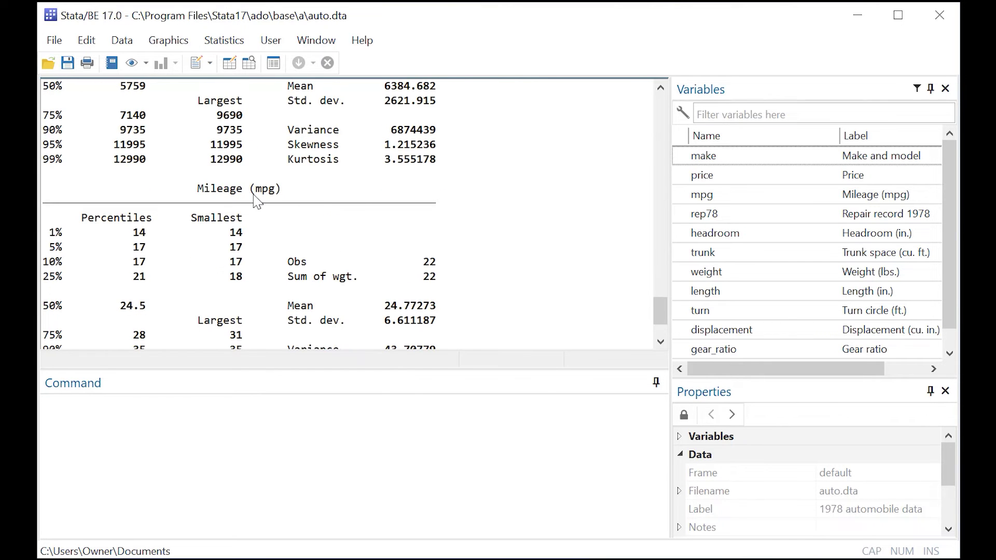
{"action": "scroll", "coordinate": [365, 239], "scroll_direction": "down", "scroll_amount": 2}
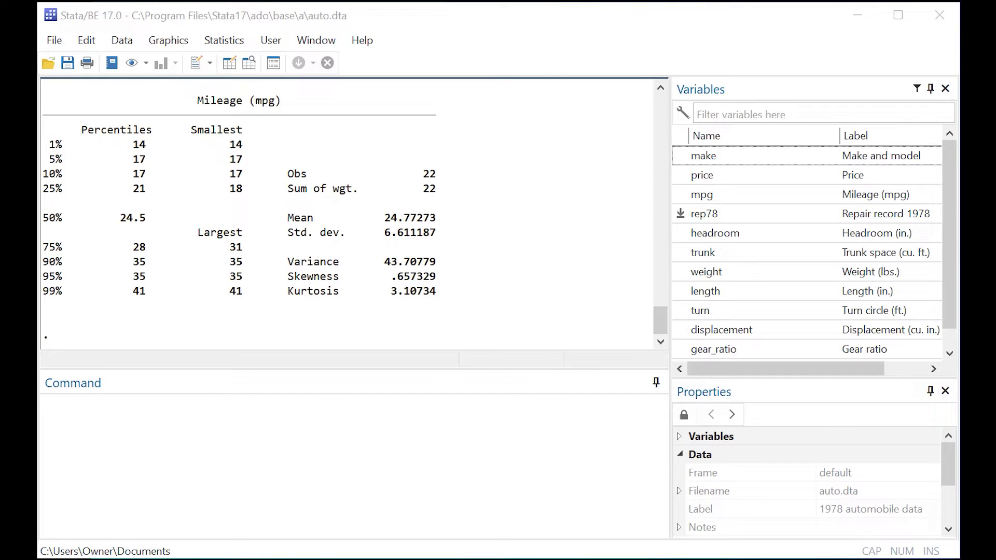
- Paste 'by foreign, sort: pwcorr mpg weight, sig', highlighting pwcorr, the variables, sig and the by prefix
{"action": "left_click", "coordinate": [436, 396]}
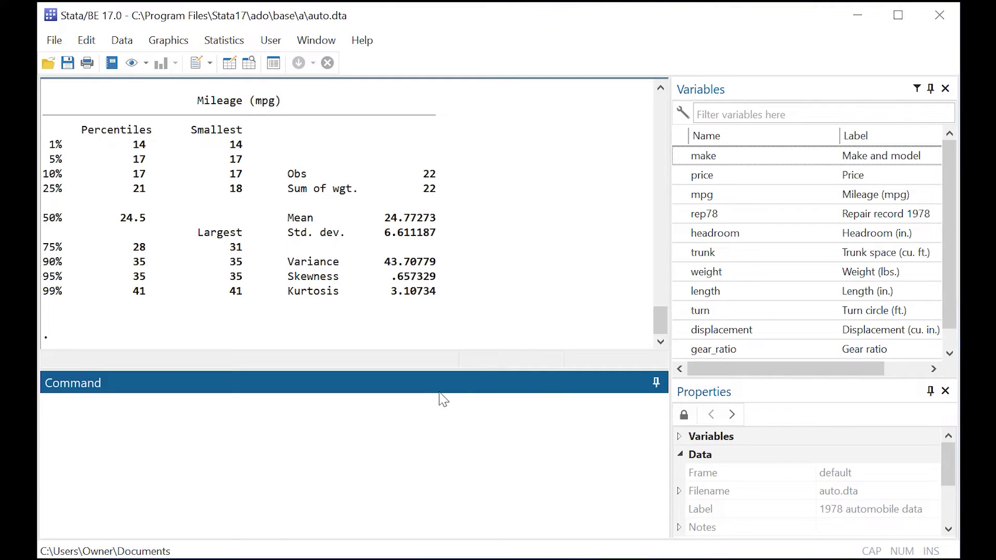
{"action": "type", "text": "by foreign, sort: pwcorr mpg weight, sig"}
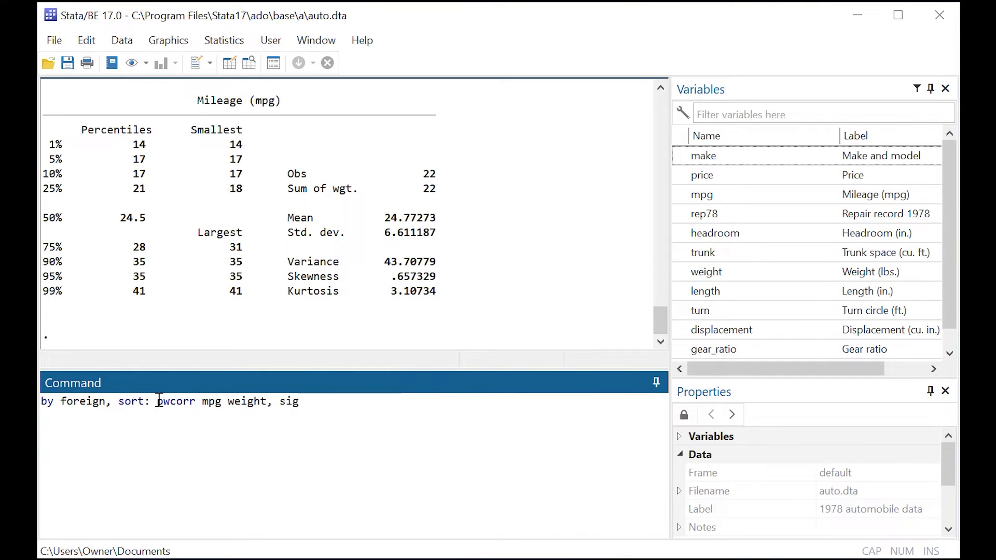
{"action": "left_click_drag", "start_coordinate": [161, 402], "coordinate": [196, 403]}
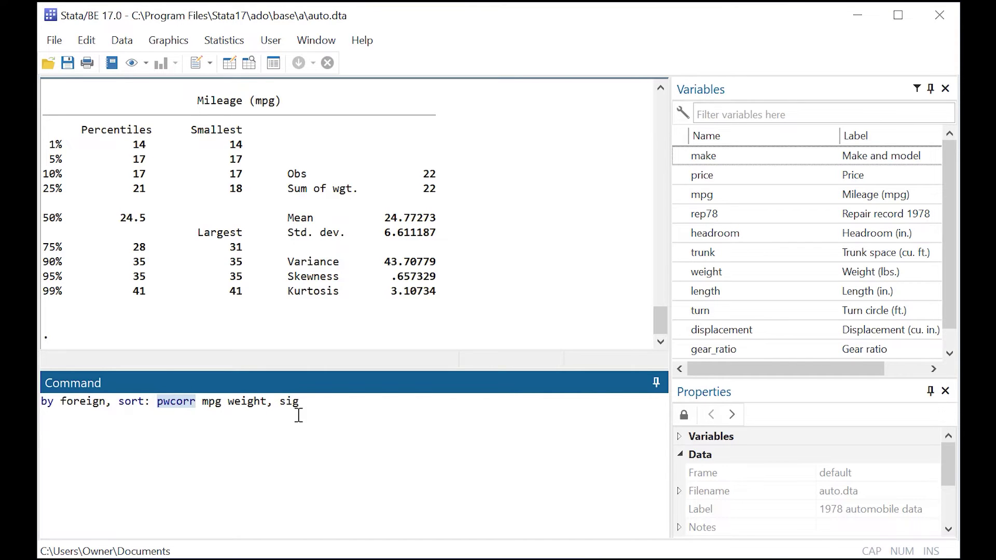
{"action": "left_click_drag", "start_coordinate": [202, 403], "coordinate": [266, 397]}
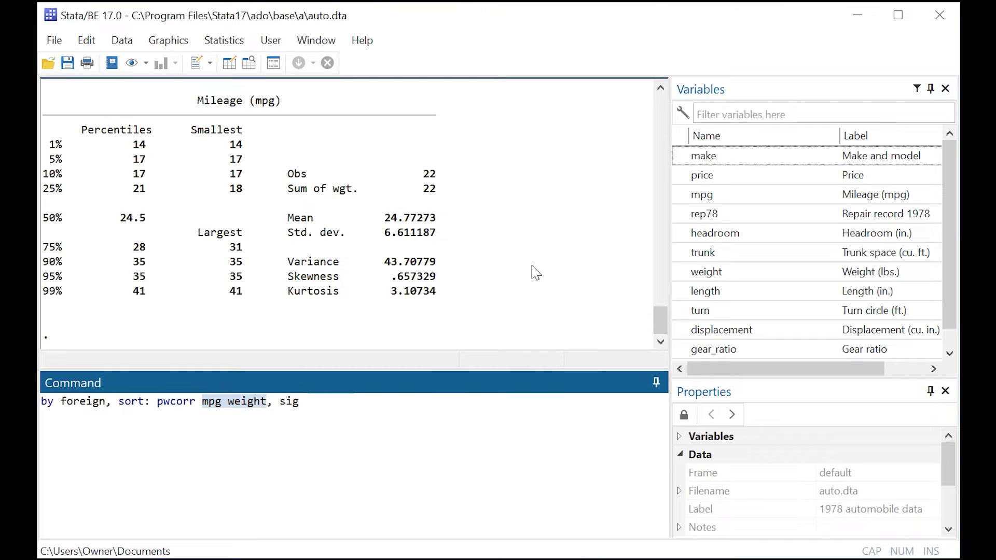
{"action": "left_click_drag", "start_coordinate": [300, 401], "coordinate": [279, 401]}
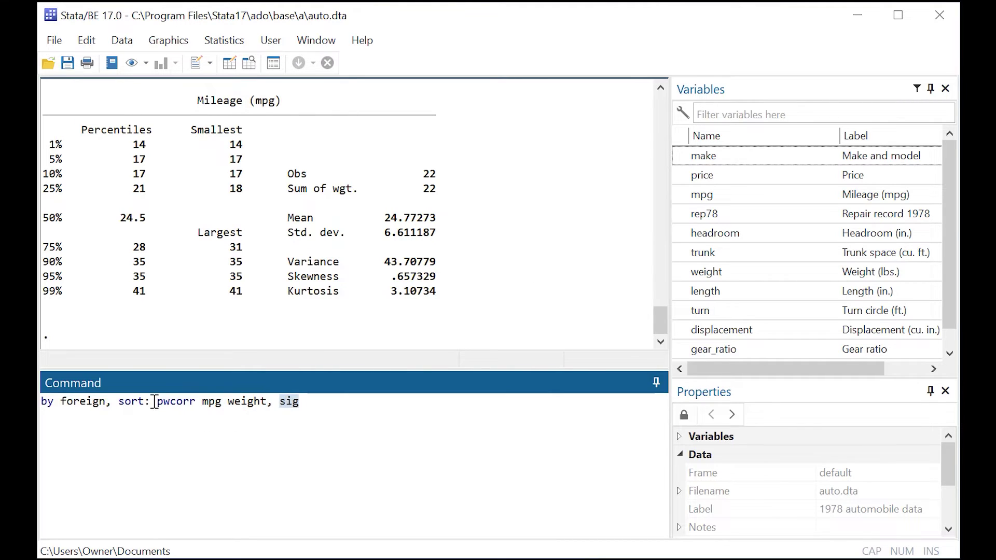
{"action": "left_click_drag", "start_coordinate": [152, 402], "coordinate": [40, 401]}
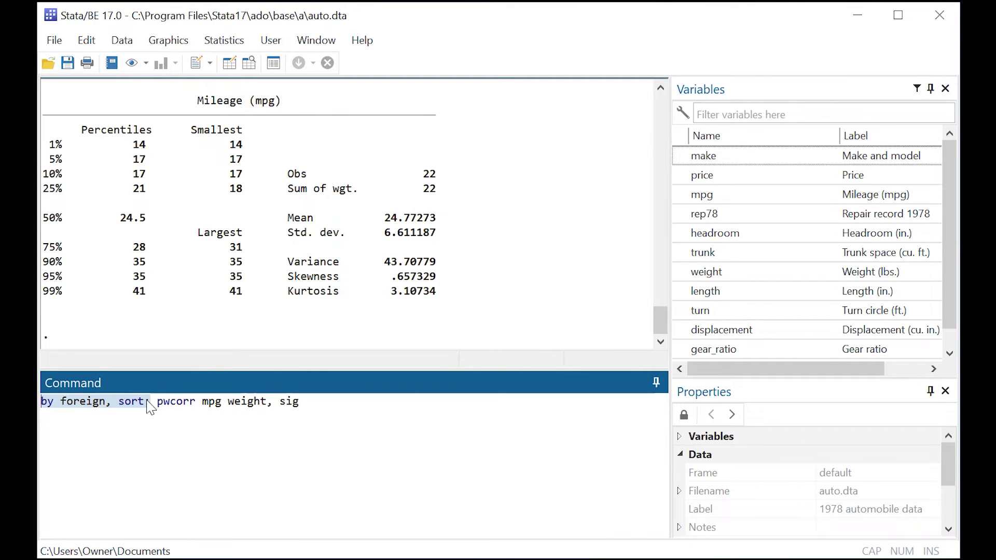
{"action": "left_click", "coordinate": [316, 404]}
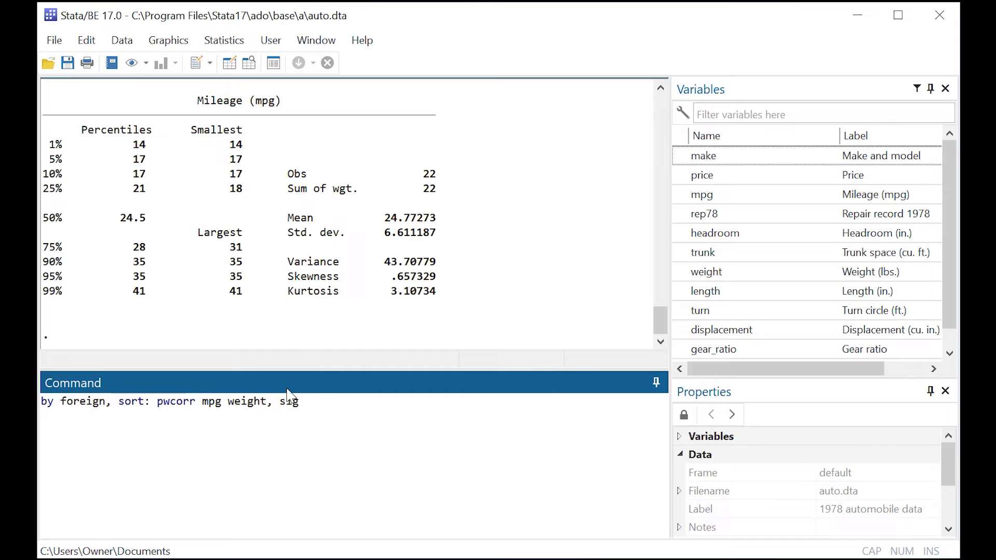
- Run pwcorr and review the mpg–weight correlations: -0.8759 Domestic, -0.6829 Foreign
{"action": "key", "text": "Return"}
{"action": "scroll", "coordinate": [396, 260], "scroll_direction": "up", "scroll_amount": 3}
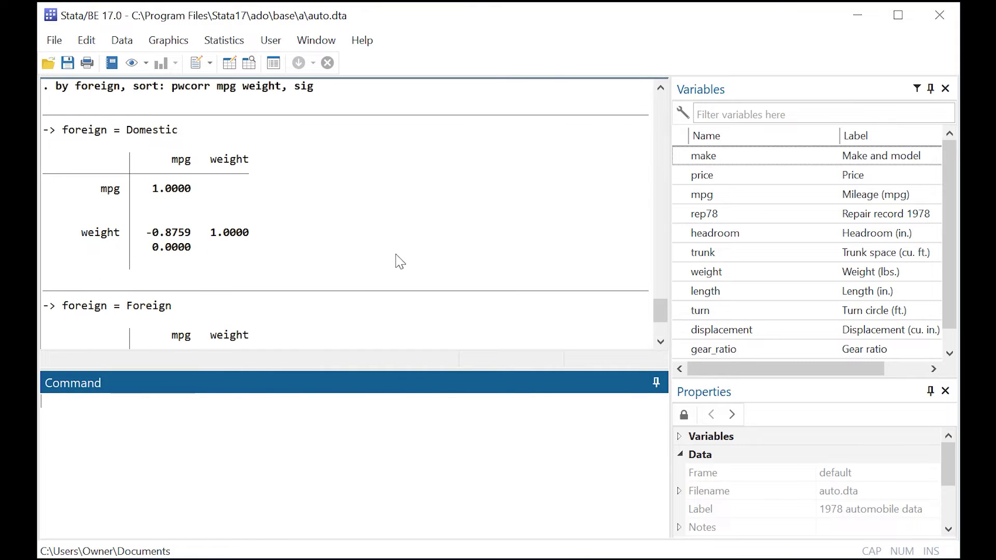
{"action": "left_click_drag", "start_coordinate": [196, 233], "coordinate": [146, 233]}
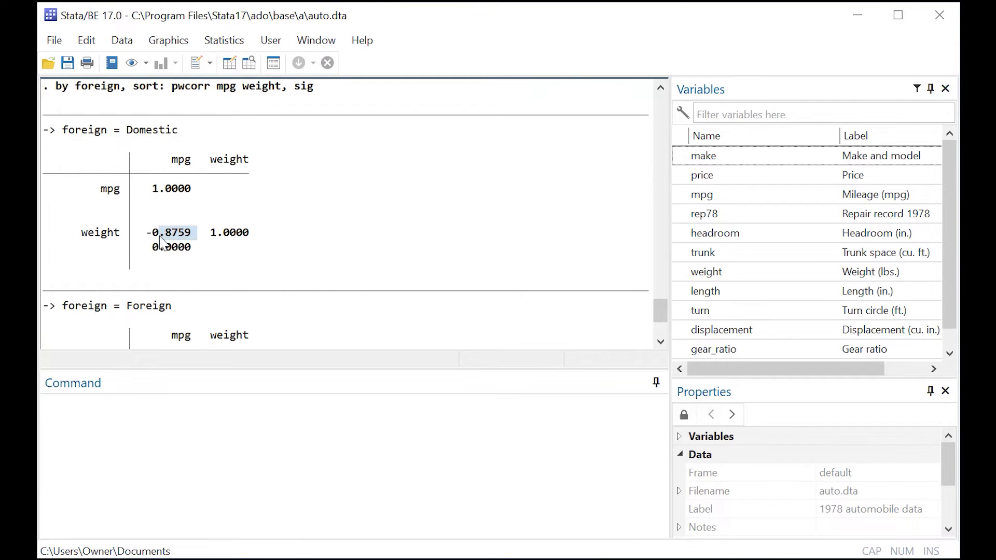
{"action": "scroll", "coordinate": [244, 234], "scroll_direction": "up", "scroll_amount": 1}
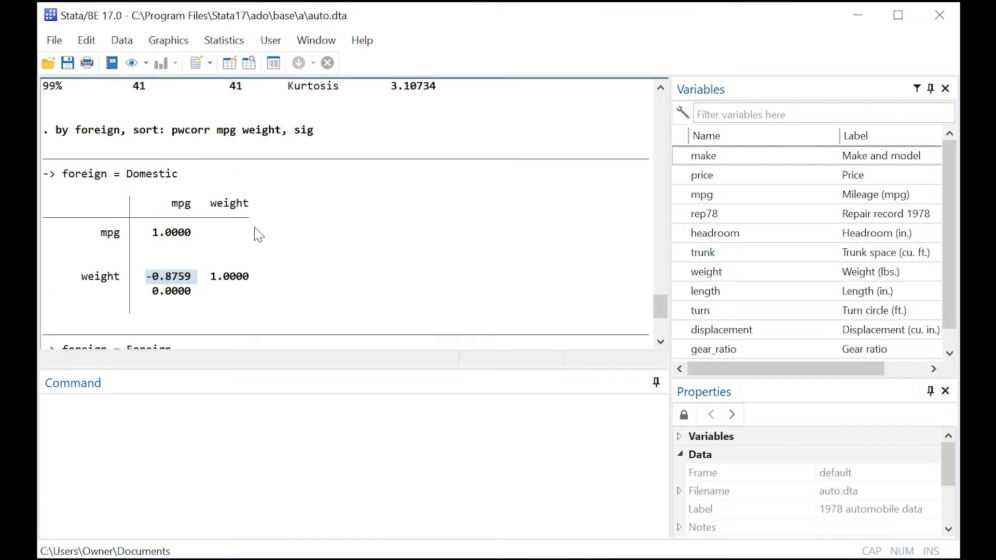
{"action": "scroll", "coordinate": [207, 193], "scroll_direction": "down", "scroll_amount": 2}
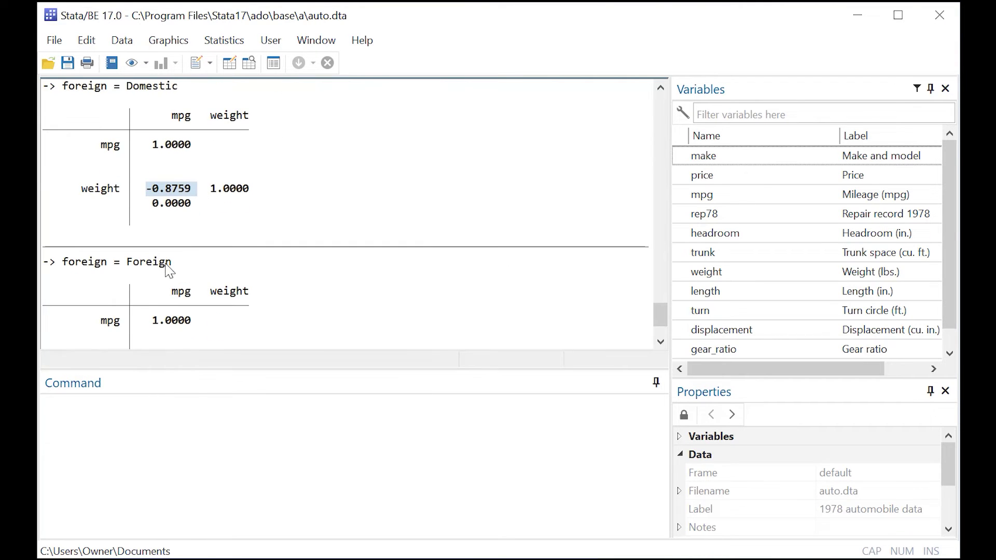
{"action": "scroll", "coordinate": [176, 267], "scroll_direction": "up", "scroll_amount": 3}
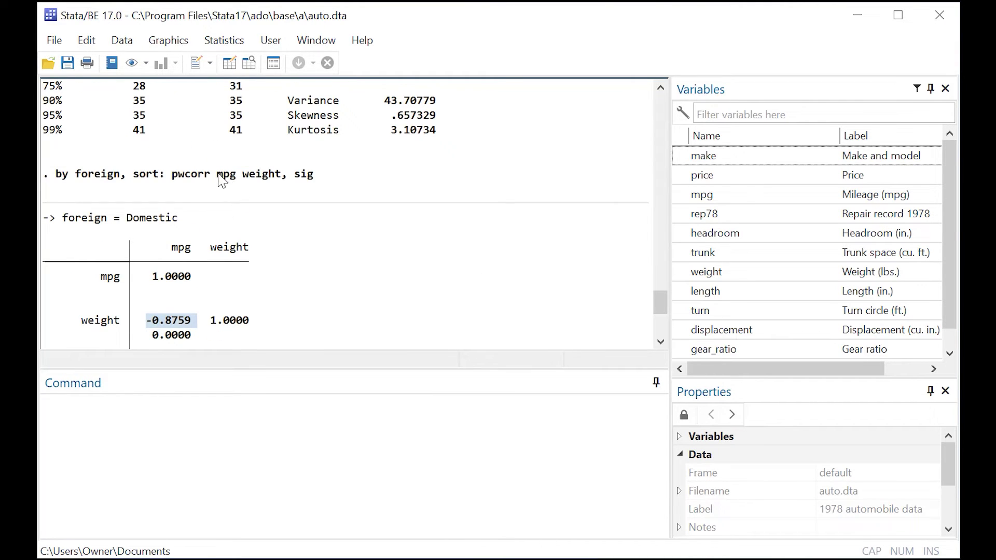
{"action": "left_click_drag", "start_coordinate": [217, 175], "coordinate": [289, 182]}
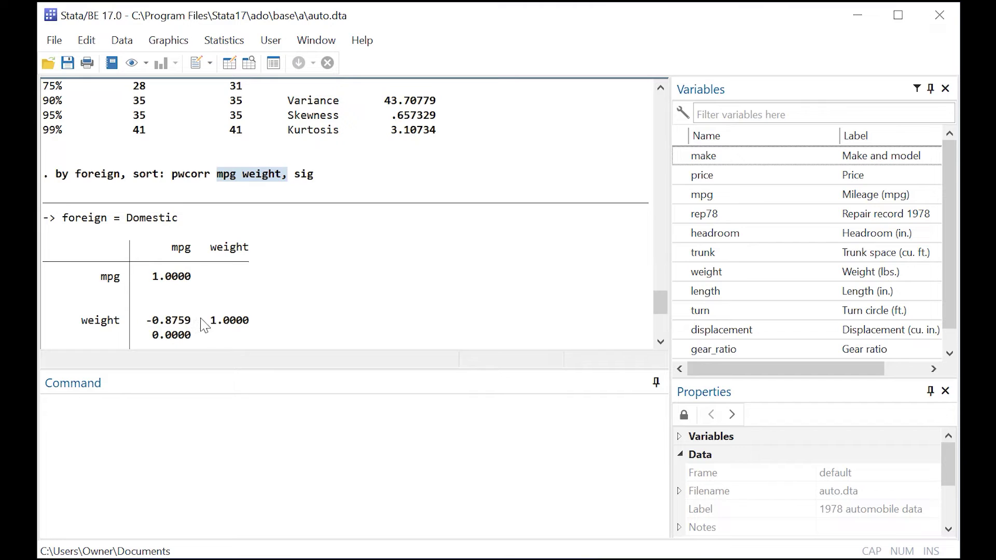
{"action": "left_click_drag", "start_coordinate": [199, 320], "coordinate": [159, 327]}
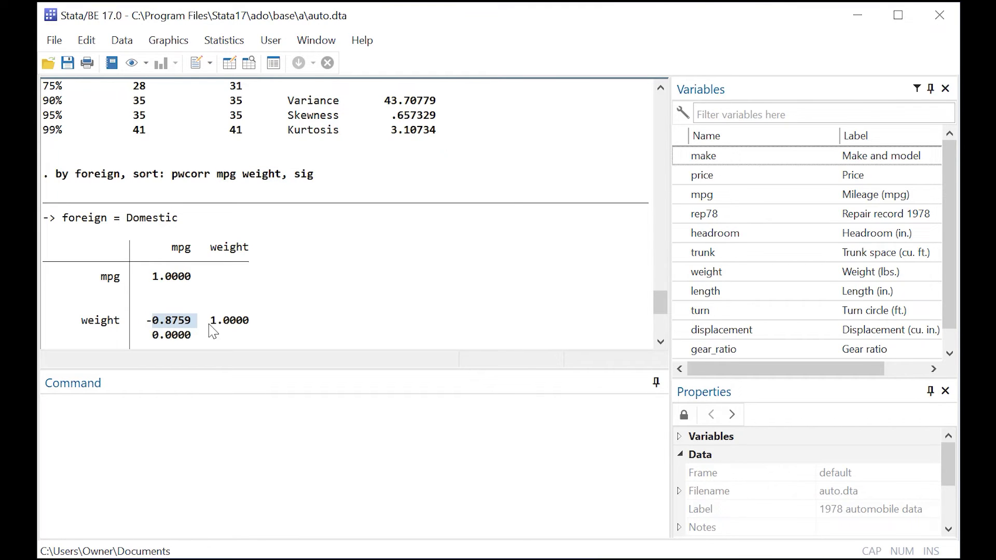
{"action": "scroll", "coordinate": [233, 327], "scroll_direction": "down", "scroll_amount": 5}
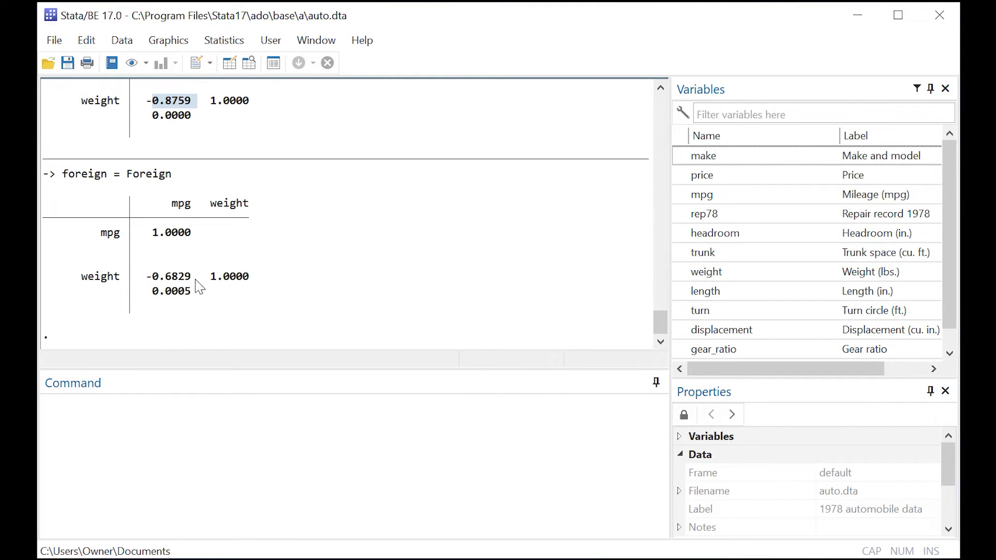
{"action": "scroll", "coordinate": [213, 155], "scroll_direction": "up", "scroll_amount": 2}
{"action": "scroll", "coordinate": [223, 207], "scroll_direction": "down", "scroll_amount": 2}
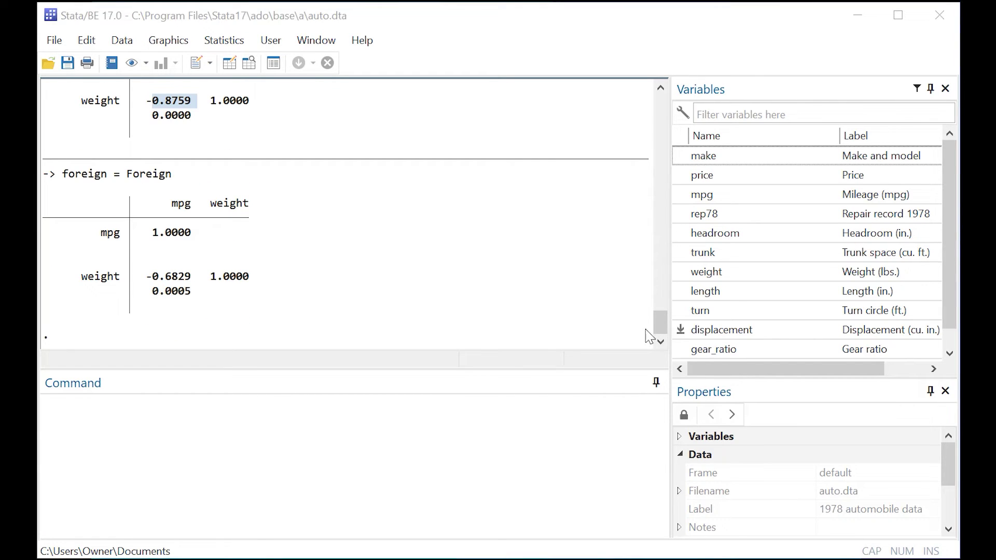
{"action": "left_click", "coordinate": [361, 403]}
- Paste and run 'hist price, by(foreign)', highlighting hist price and the by(foreign) option
{"action": "type", "text": "hist price, by(foreign)"}
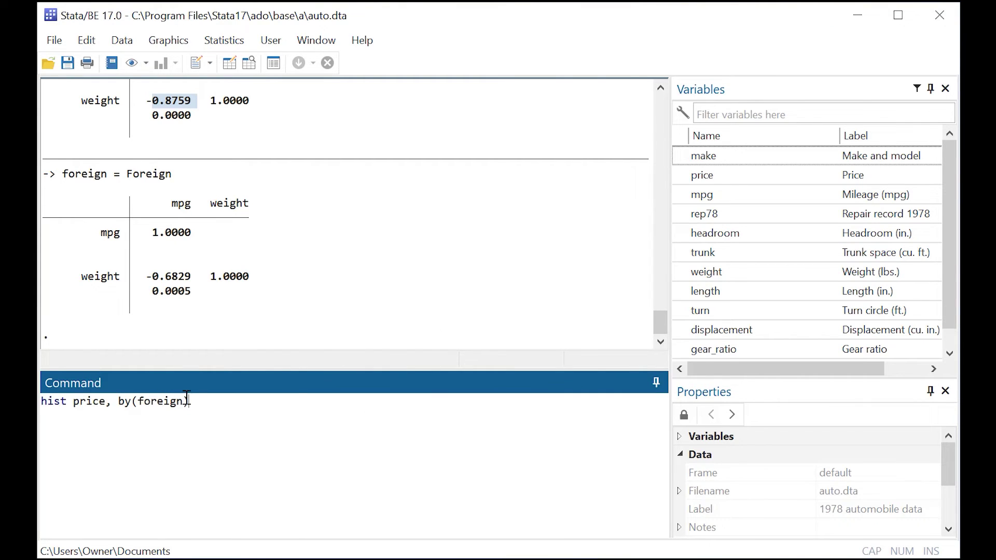
{"action": "left_click_drag", "start_coordinate": [189, 401], "coordinate": [121, 404]}
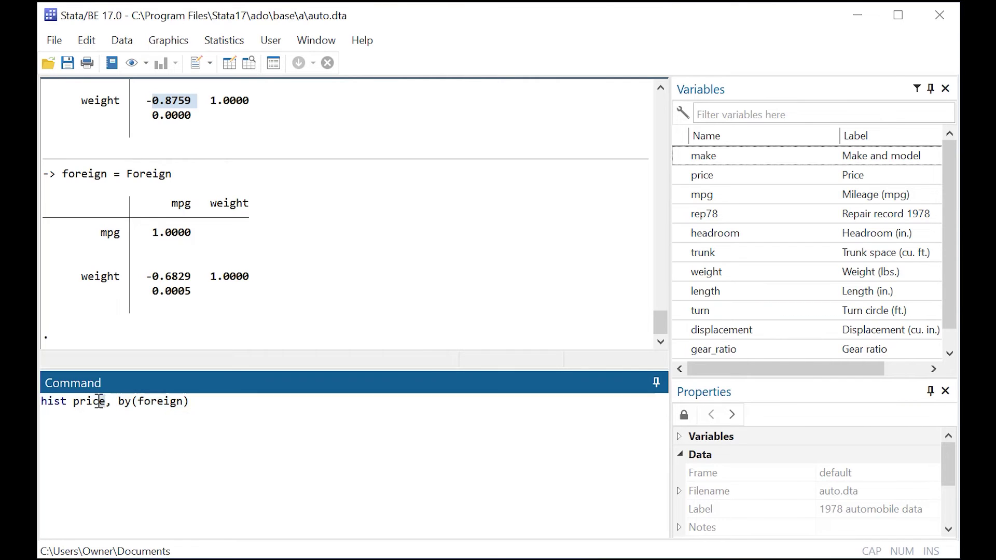
{"action": "left_click_drag", "start_coordinate": [96, 401], "coordinate": [46, 405]}
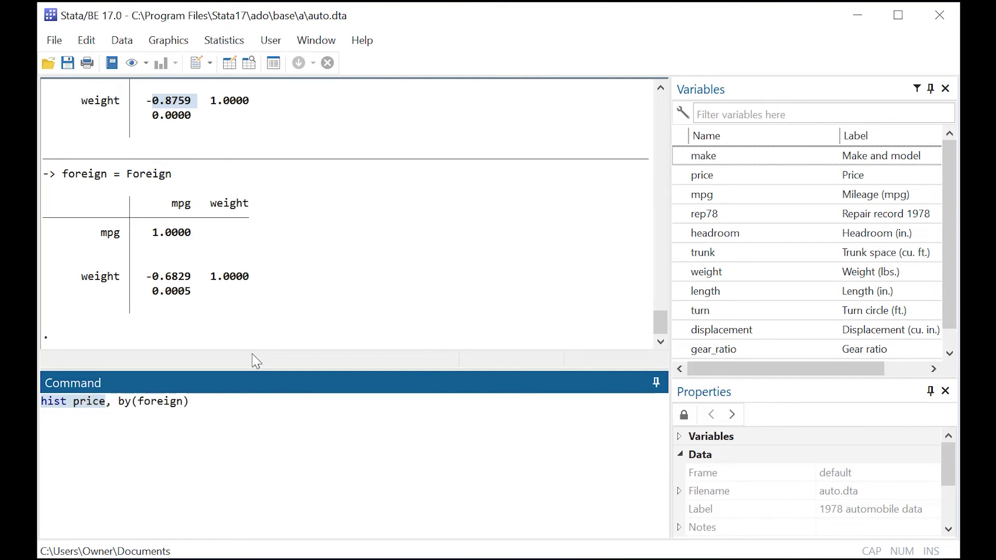
{"action": "left_click_drag", "start_coordinate": [119, 403], "coordinate": [207, 386]}
{"action": "left_click", "coordinate": [216, 399]}
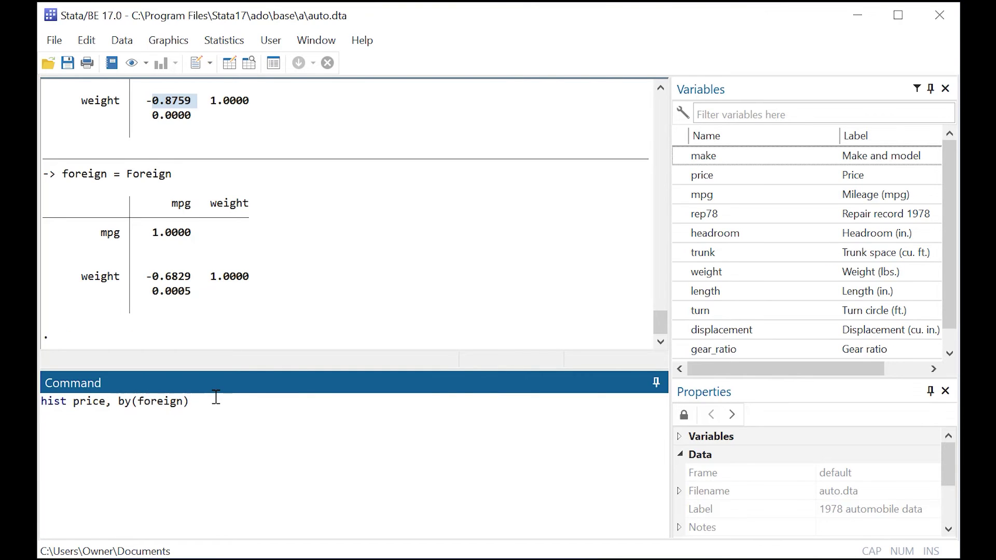
{"action": "key", "text": "Return"}
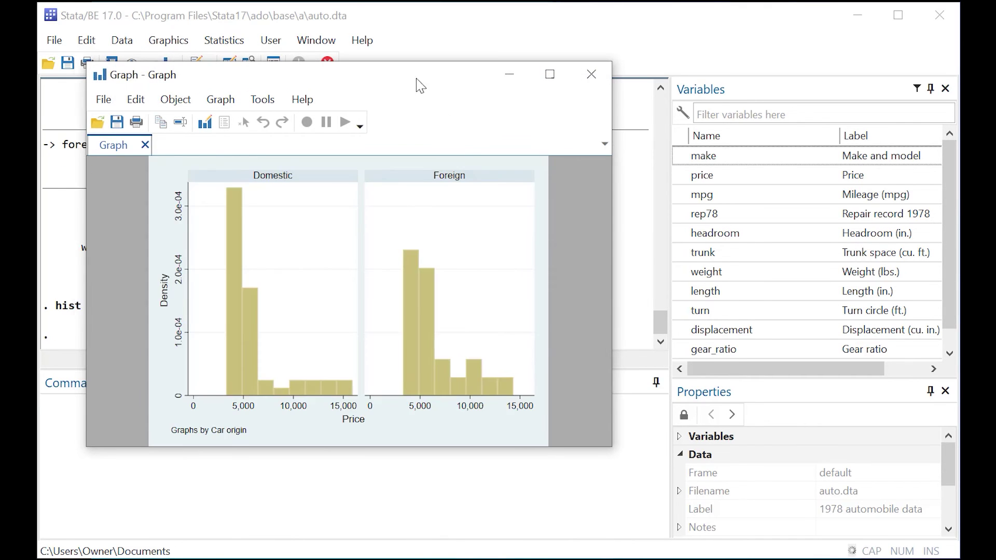
- Move the price histogram Graph window slightly up and left, then minimize it
{"action": "left_click_drag", "start_coordinate": [415, 79], "coordinate": [403, 49]}
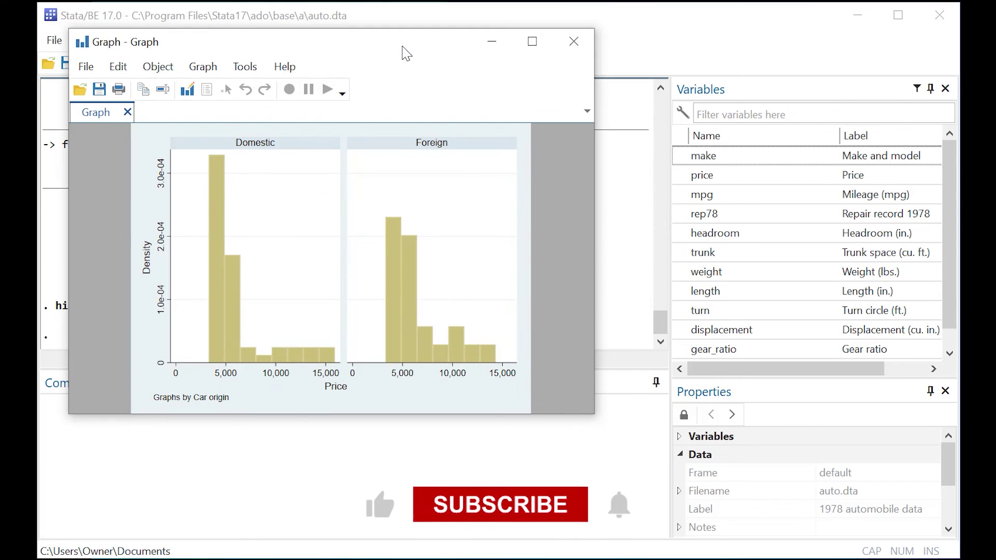
{"action": "left_click", "coordinate": [492, 42]}
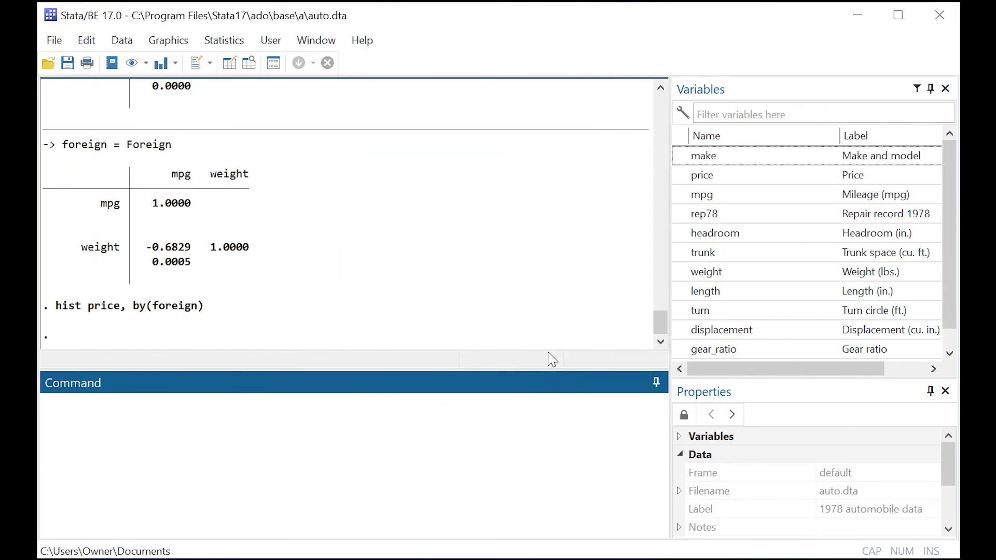